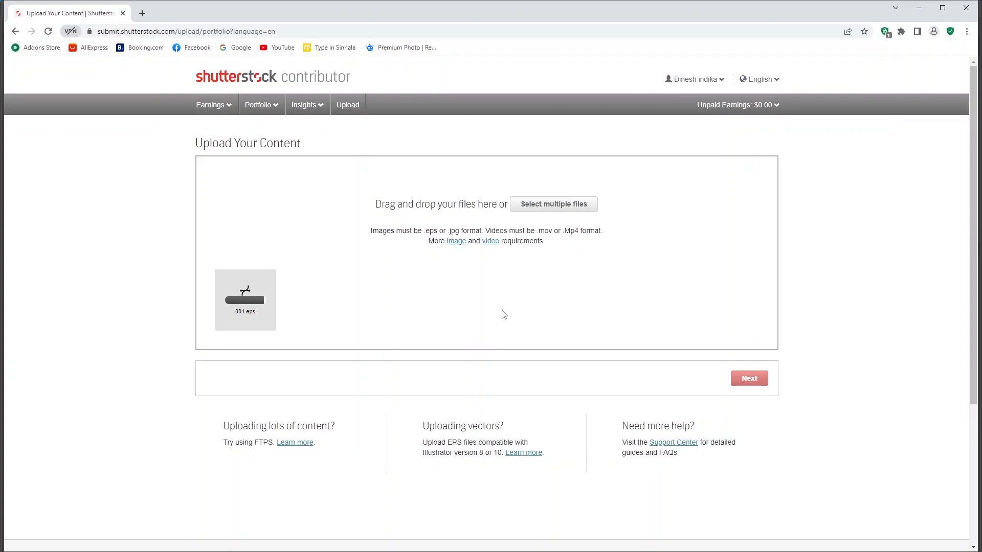
# Step: Proceed with the Colorful Trees 001.eps upload and clear all of its reported upload errors
pyautogui.click(747, 379)
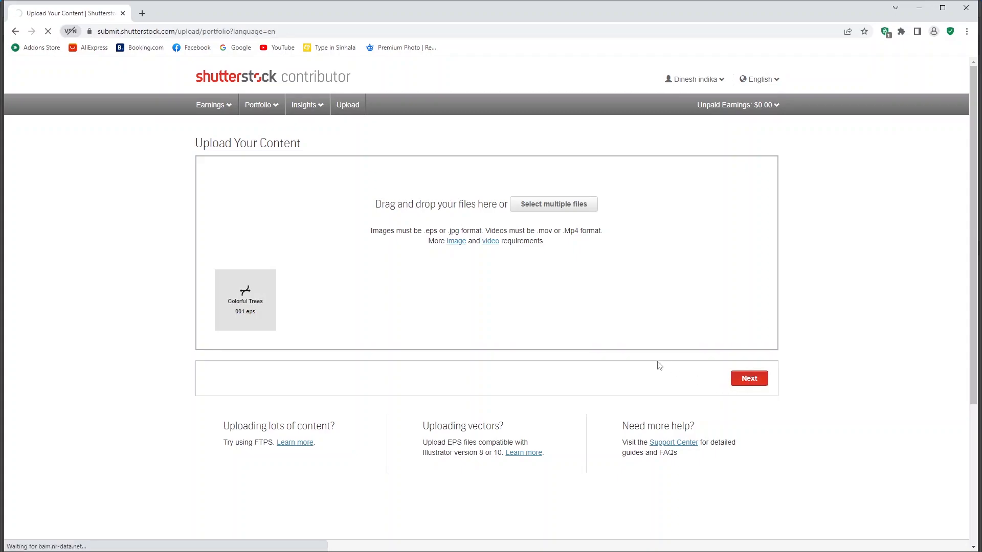
pyautogui.click(231, 175)
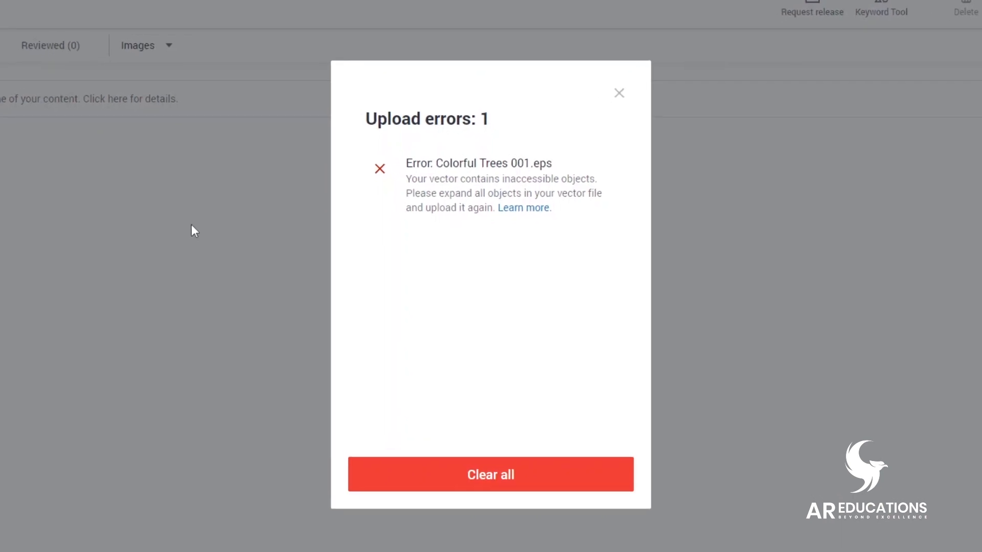
pyautogui.click(517, 479)
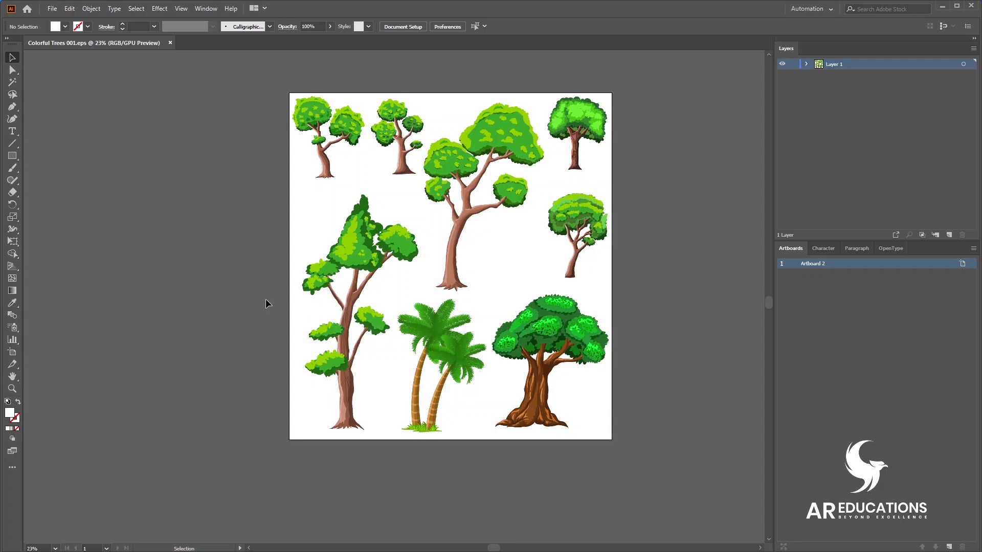
# Step: In Illustrator, select all the tree artwork on the artboard and apply Expand Appearance to it
pyautogui.click(312, 111)
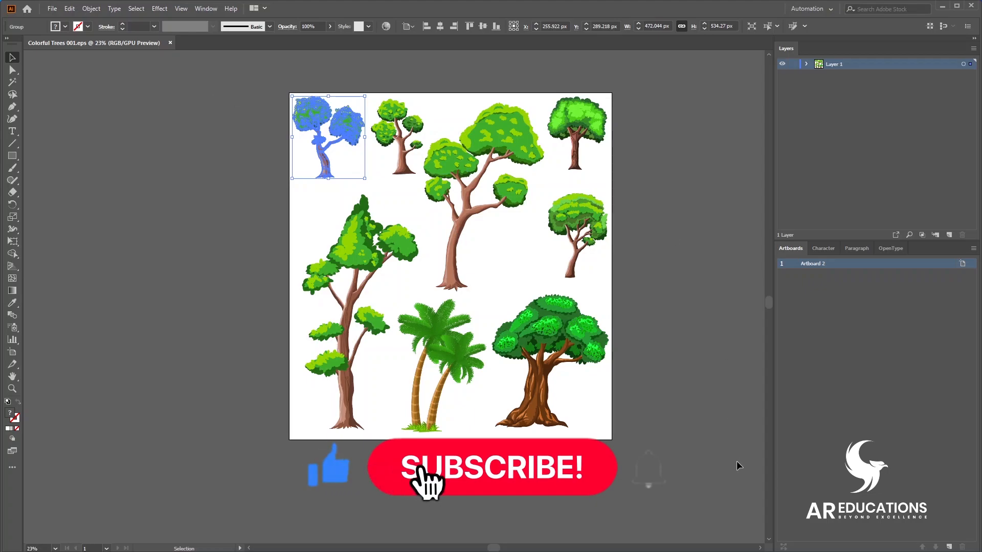
pyautogui.moveTo(232, 100); pyautogui.dragTo(543, 254)
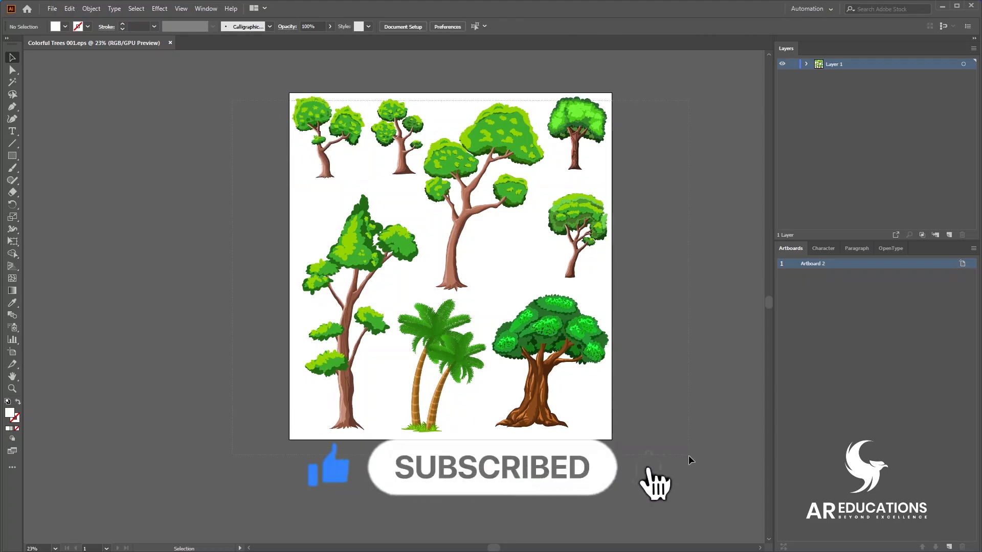
pyautogui.click(91, 8)
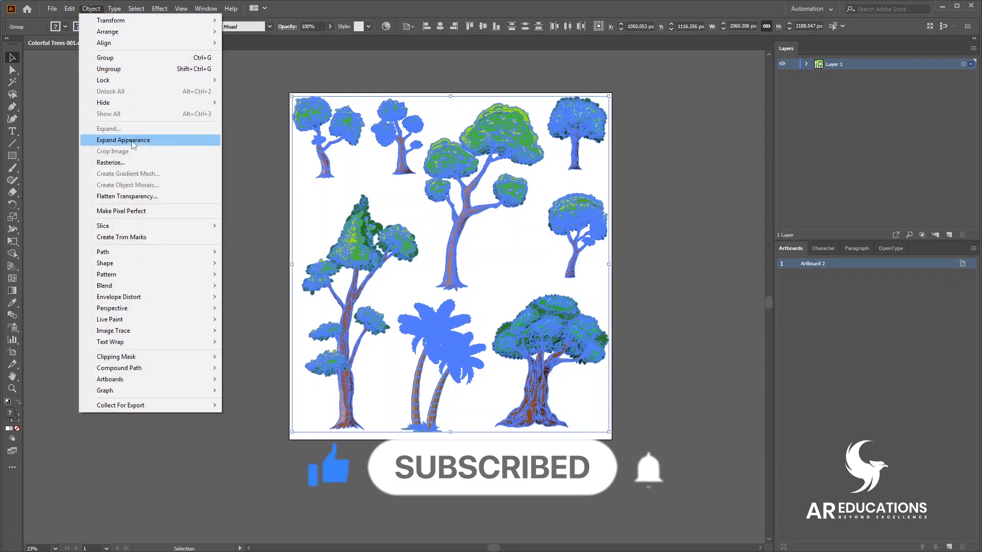
pyautogui.click(157, 140)
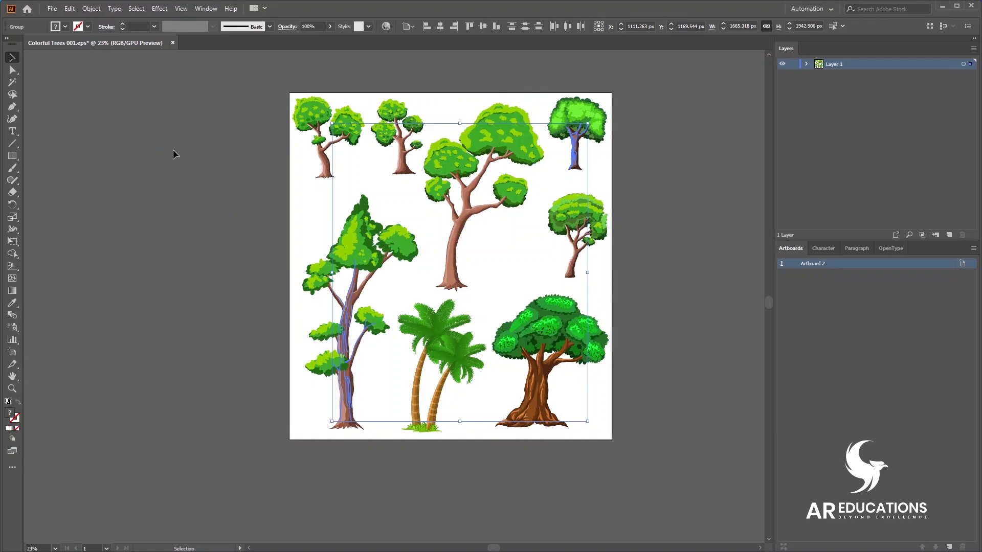
# Step: Save the expanded artwork as a new Illustrator EPS file named Colorful Trees 002
pyautogui.click(52, 8)
pyautogui.click(70, 105)
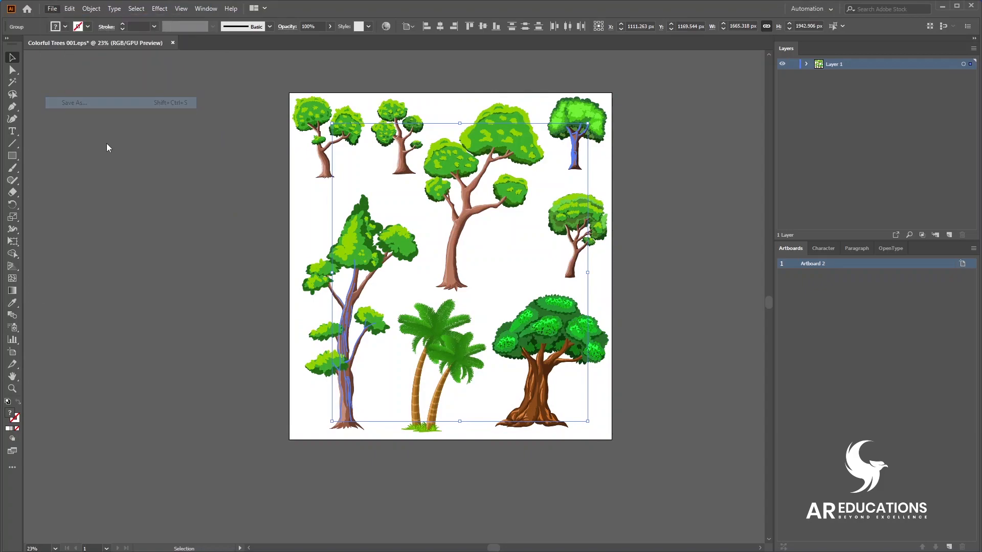
pyautogui.click(134, 201)
pyautogui.press('BackSpace')
pyautogui.write('2')
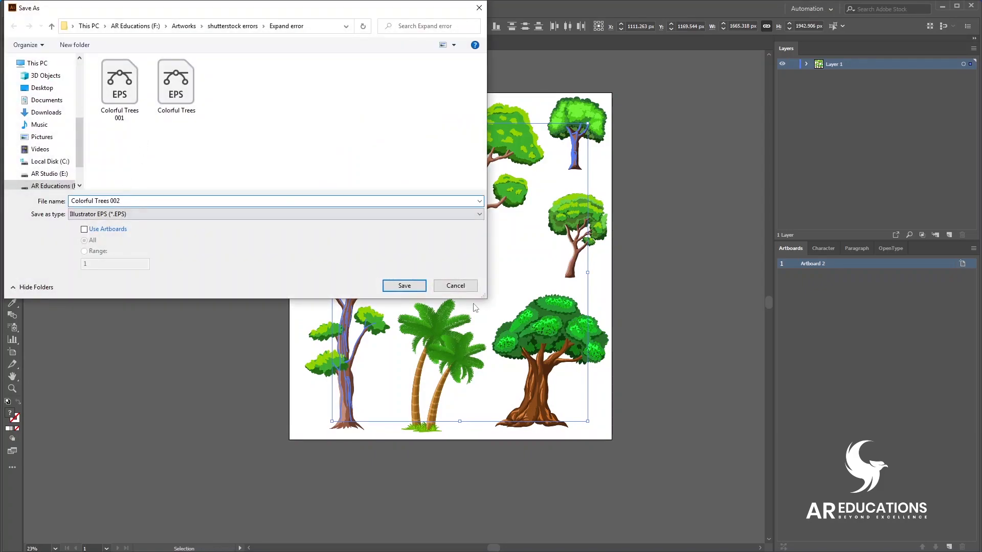
pyautogui.click(411, 288)
pyautogui.click(544, 294)
# Step: Switch to the Shutterstock contributor upload page in the browser and choose the Colorful Trees 002 EPS file for upload
pyautogui.click(130, 33)
pyautogui.click(109, 147)
pyautogui.click(163, 311)
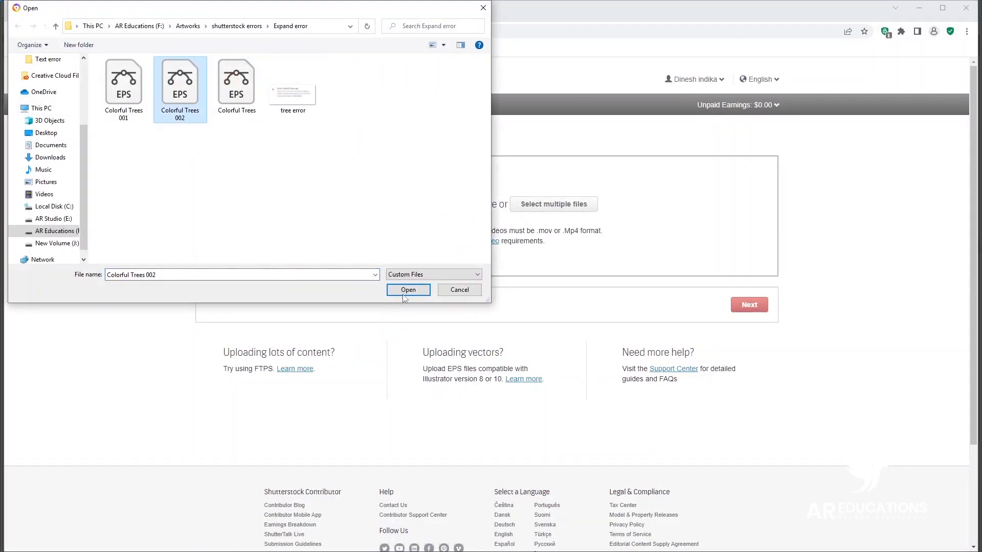
pyautogui.click(404, 295)
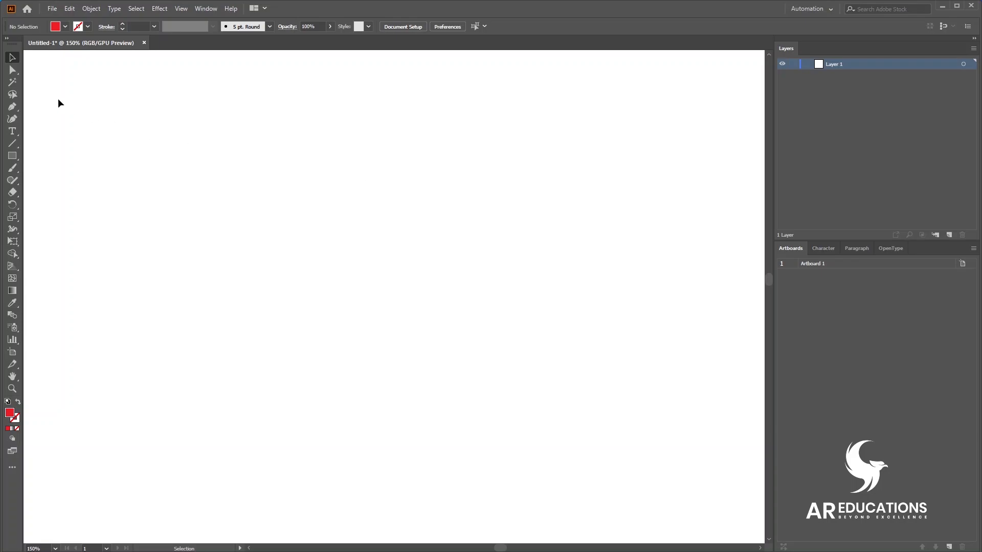
# Step: In the blank Illustrator document, draw a slightly rising straight Pen path about 255 px wide and 32 px high, and end the path
pyautogui.click(12, 106)
pyautogui.click(213, 221)
pyautogui.click(469, 190)
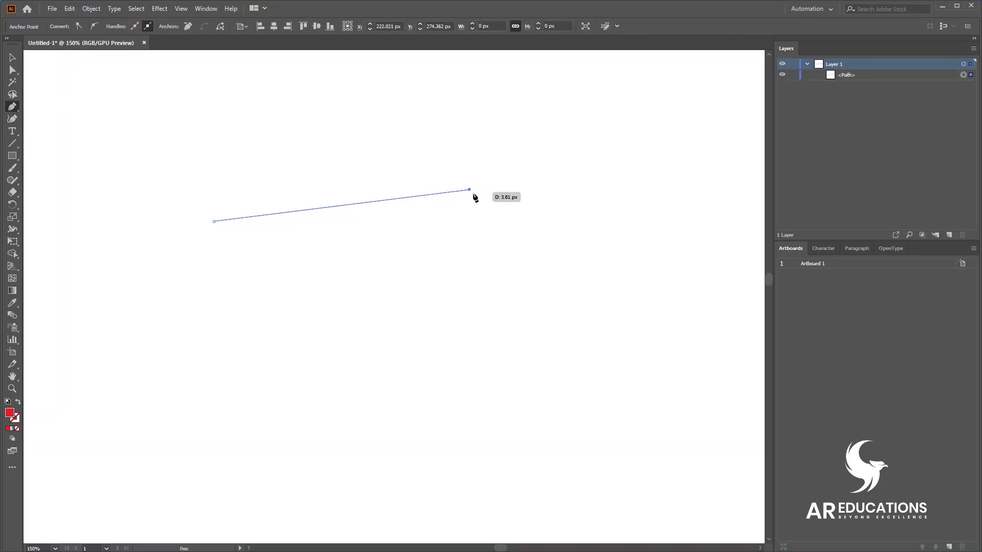
pyautogui.press('Escape')
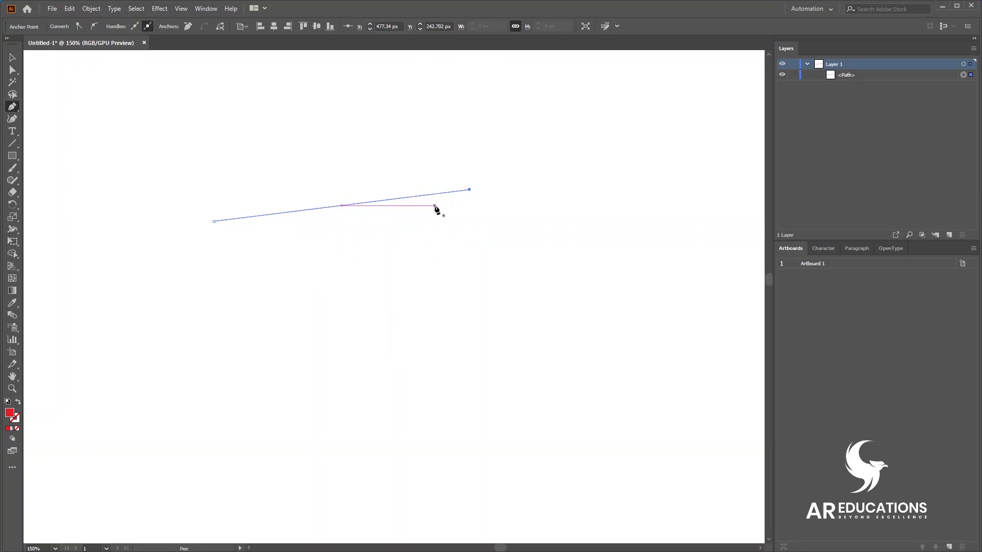
pyautogui.click(17, 59)
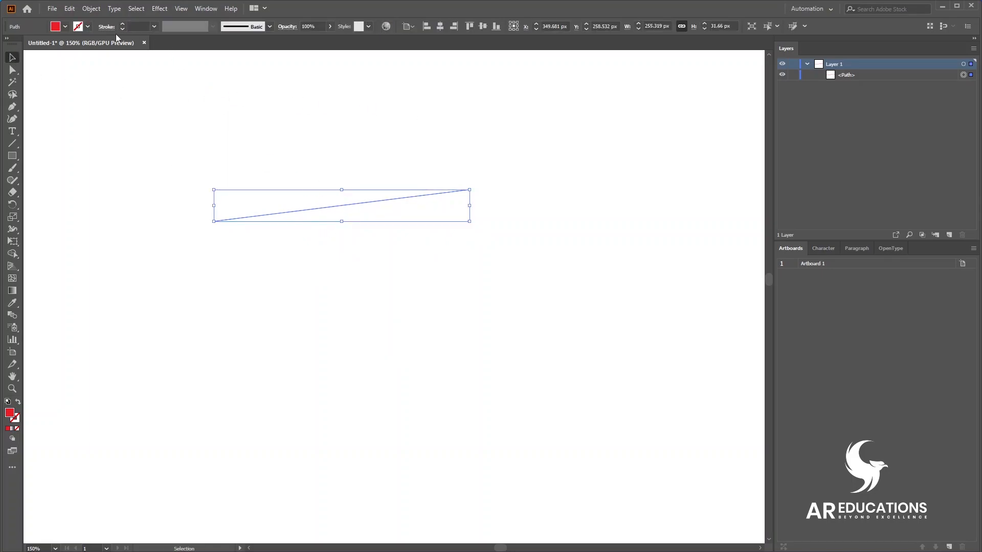
# Step: Set the stroke weight of the drawn line to 10 pt
pyautogui.click(122, 24)
pyautogui.click(122, 25)
pyautogui.click(122, 24)
pyautogui.click(123, 25)
pyautogui.click(122, 24)
pyautogui.click(122, 25)
pyautogui.click(122, 25)
pyautogui.click(122, 24)
pyautogui.click(122, 25)
pyautogui.click(123, 24)
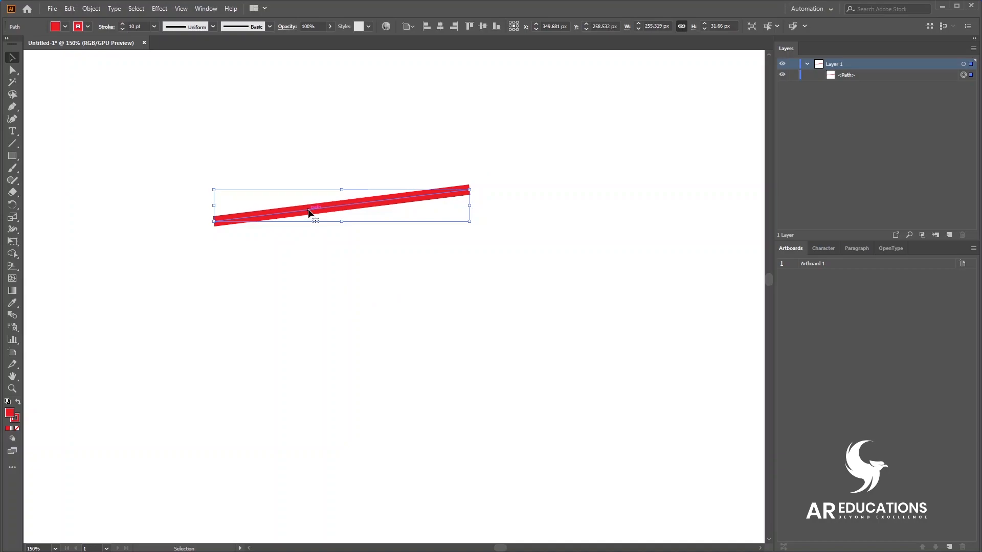
# Step: Duplicate the red line below the original and expand the copy's fill and stroke
pyautogui.moveTo(331, 207); pyautogui.dragTo(339, 302)
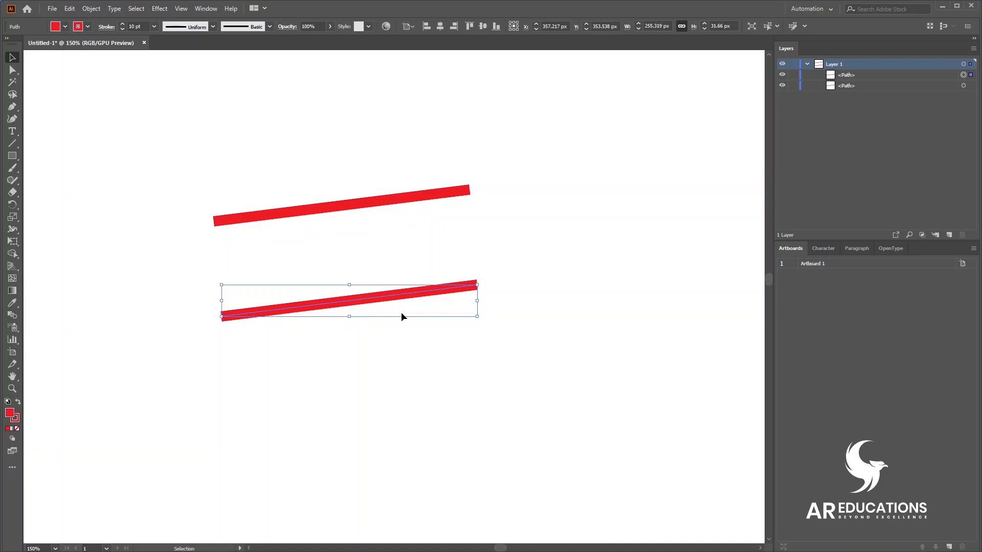
pyautogui.click(91, 9)
pyautogui.click(126, 129)
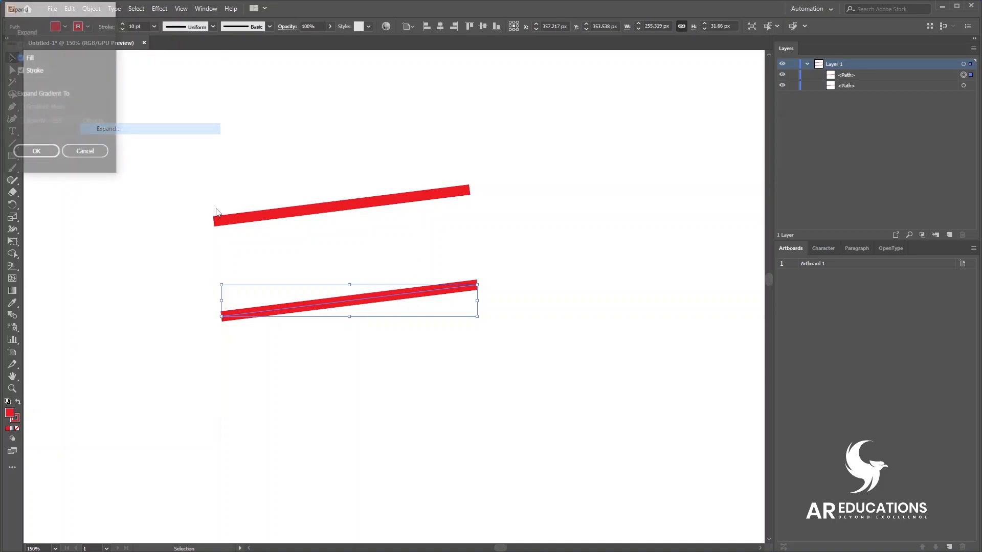
pyautogui.click(38, 155)
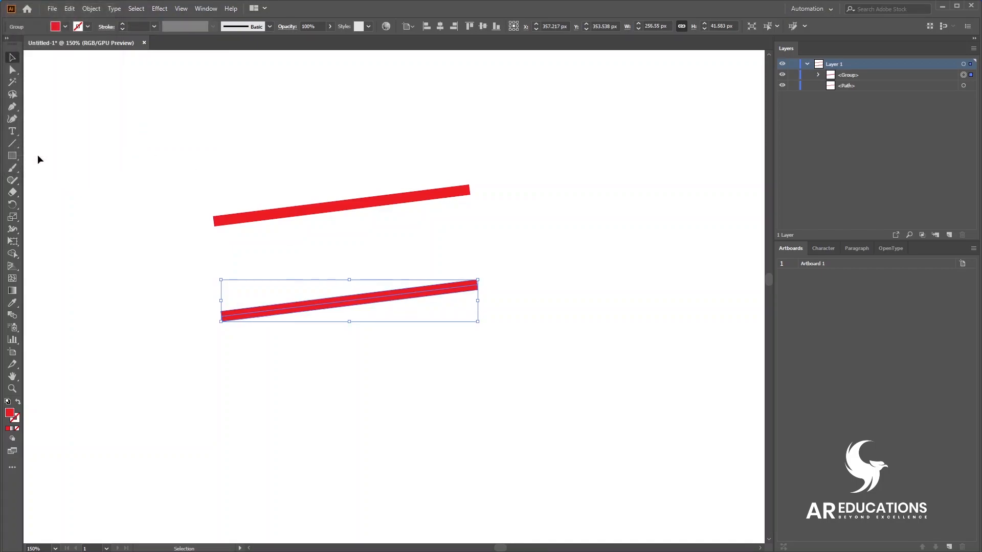
pyautogui.click(38, 155)
# Step: Compare the unexpanded and expanded red lines by selecting each one and viewing them in Outline mode, then return to Preview mode
pyautogui.click(385, 203)
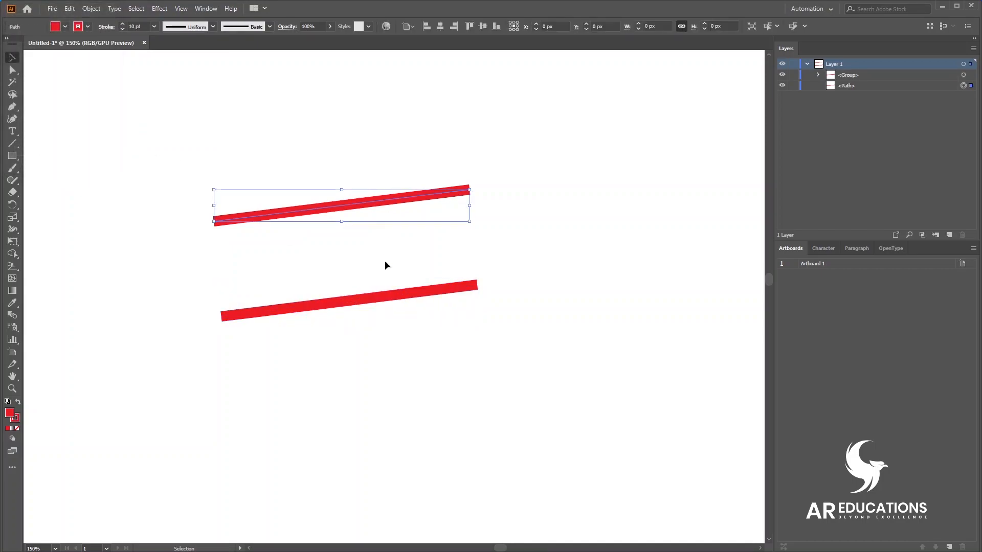
pyautogui.click(403, 297)
pyautogui.click(421, 244)
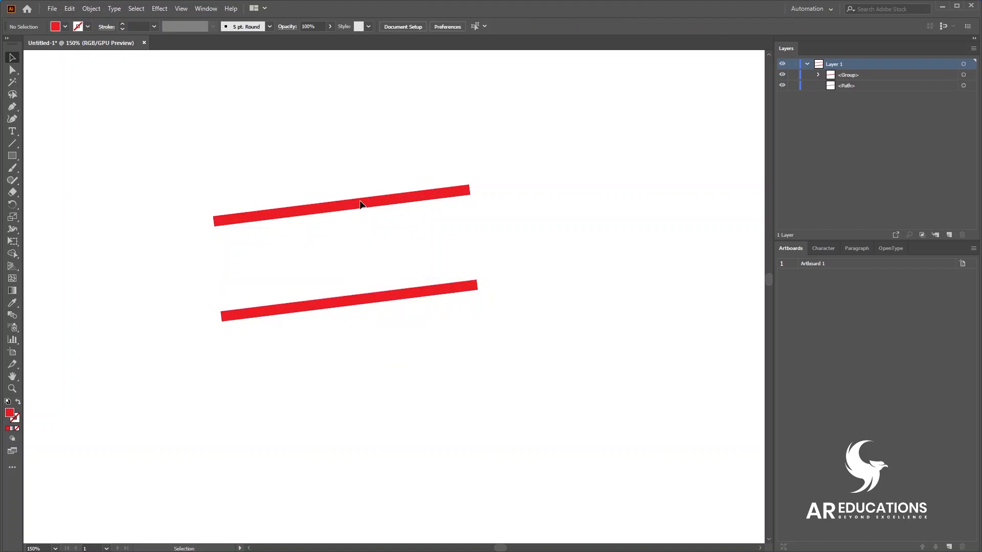
pyautogui.hotkey('ctrl', 'y')
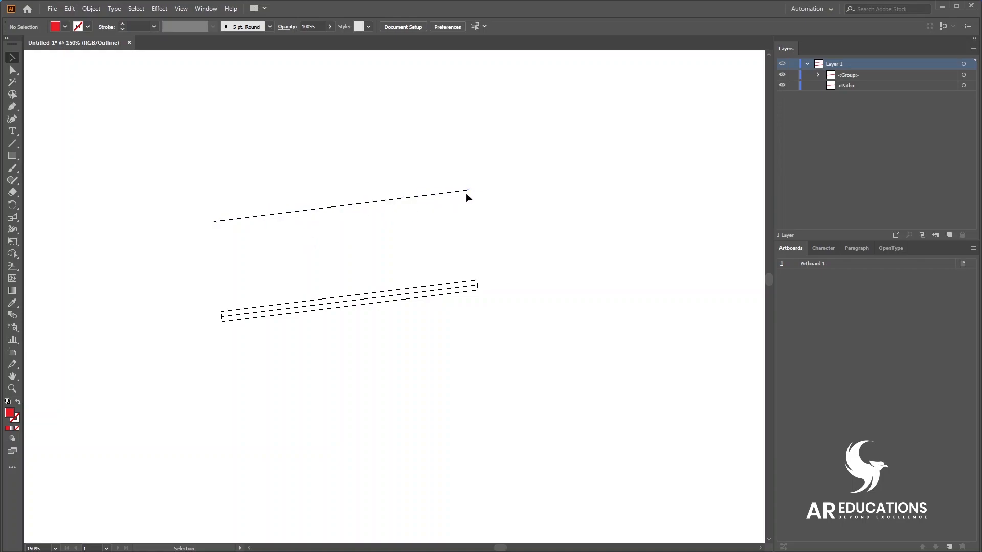
pyautogui.hotkey('ctrl', 'y')
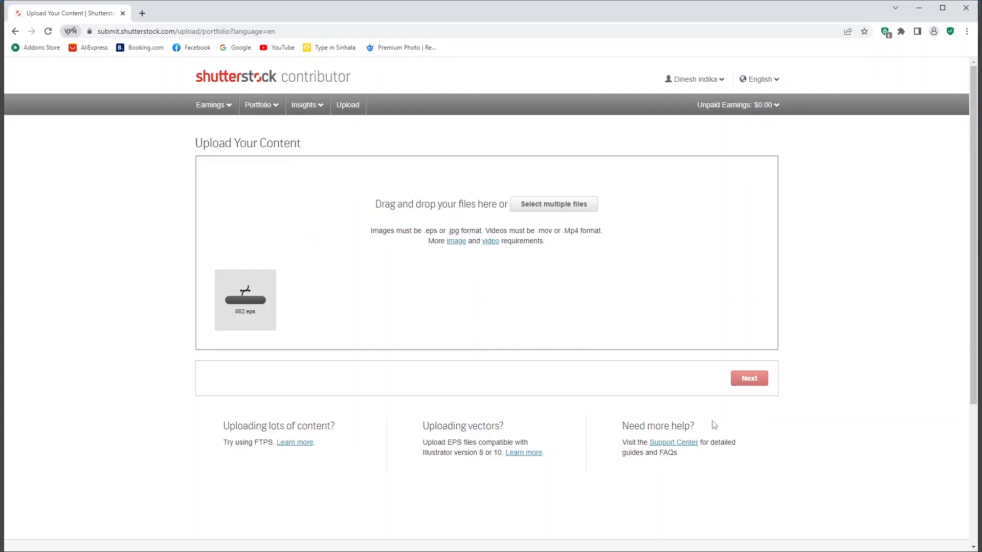
# Step: In the browser, proceed with the Colorful Trees 002.eps upload to the submission page and dismiss the prompt about adding details
pyautogui.click(765, 384)
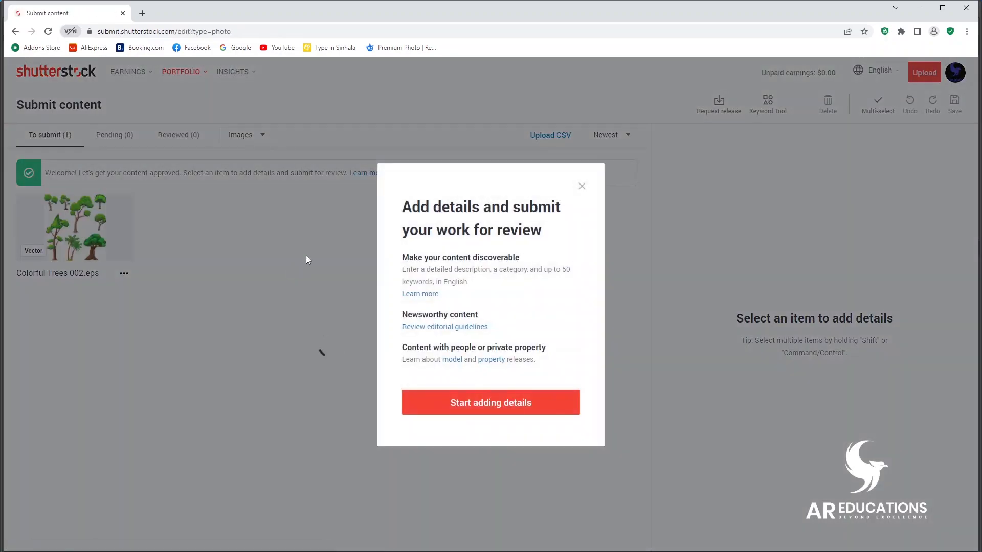
pyautogui.click(582, 186)
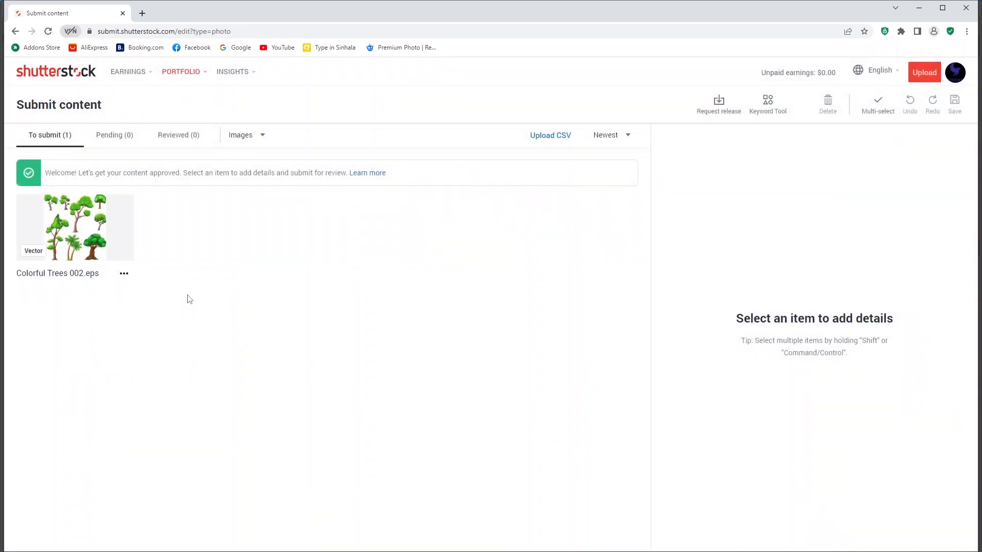